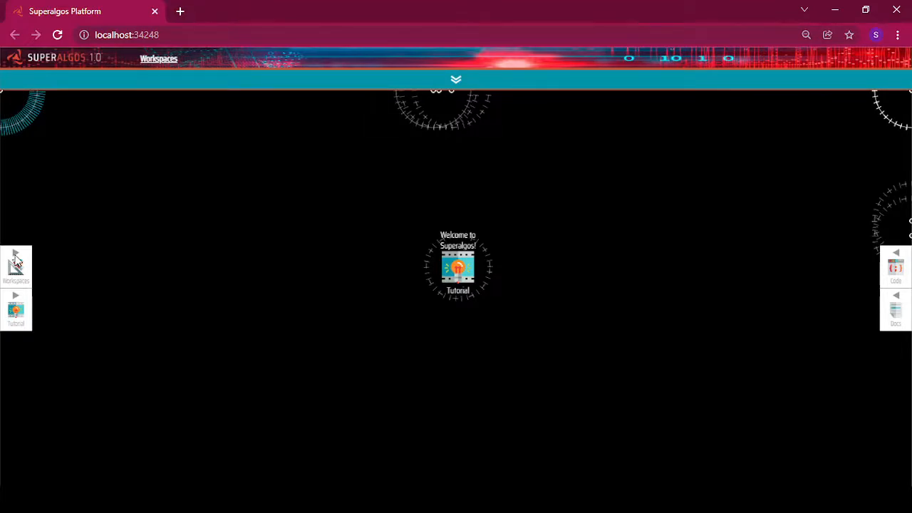
Step: Load the Token-Distribution-Superalgos plugin workspace from the available workspaces
{"action": "left_click", "coordinate": [17, 263]}
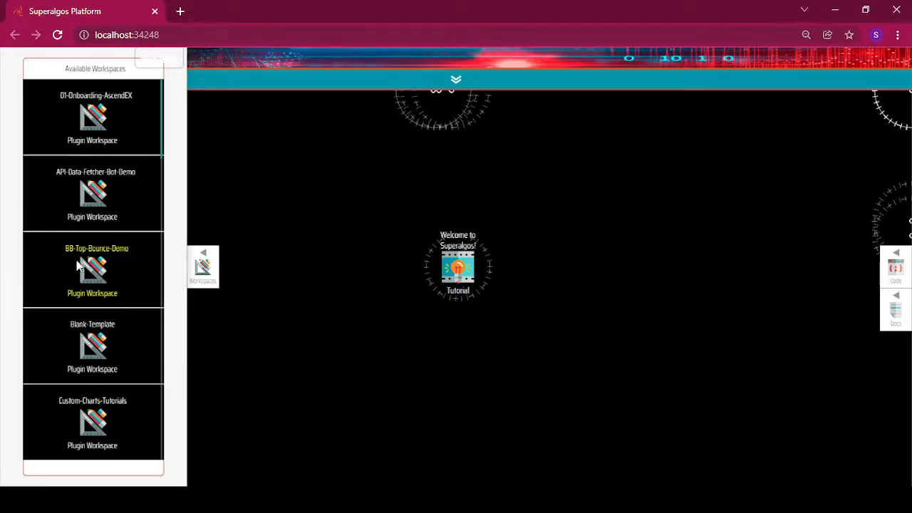
{"action": "scroll", "coordinate": [72, 269], "scroll_direction": "down", "scroll_amount": 5}
{"action": "scroll", "coordinate": [72, 270], "scroll_direction": "down", "scroll_amount": 10}
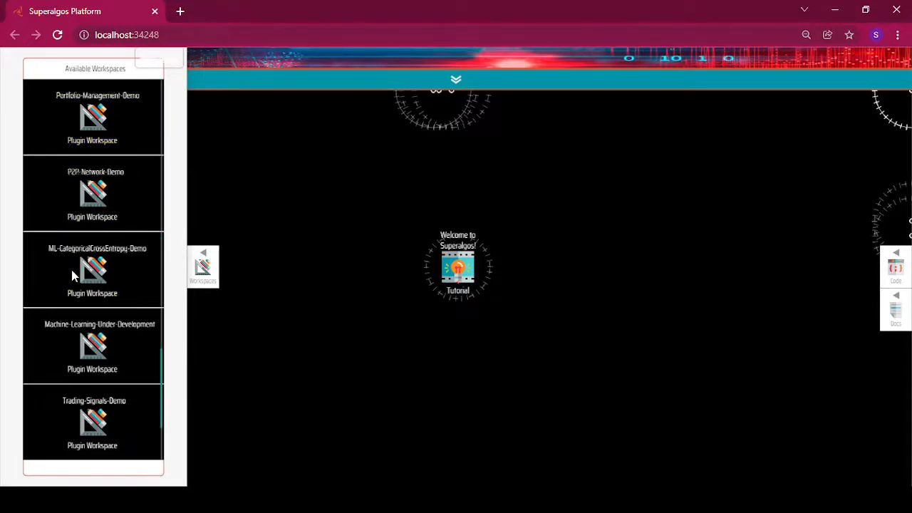
{"action": "scroll", "coordinate": [72, 277], "scroll_direction": "up", "scroll_amount": 5}
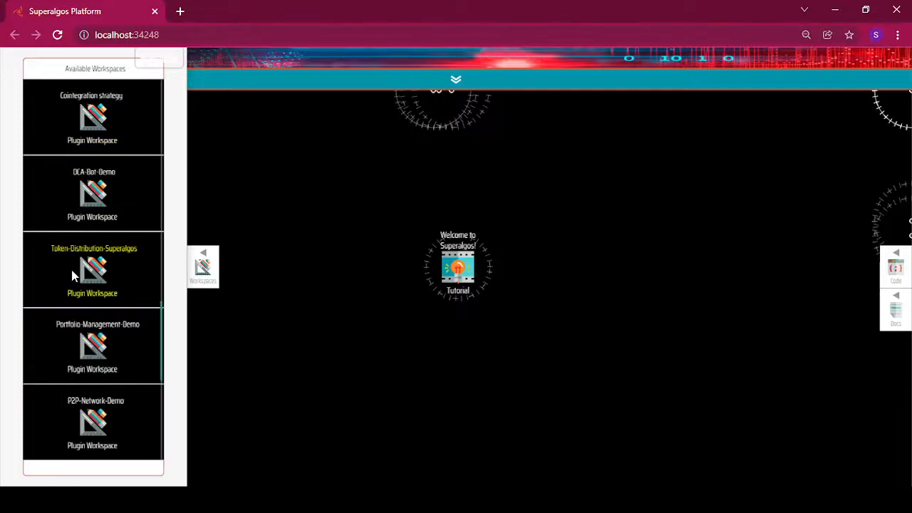
{"action": "left_click", "coordinate": [117, 273]}
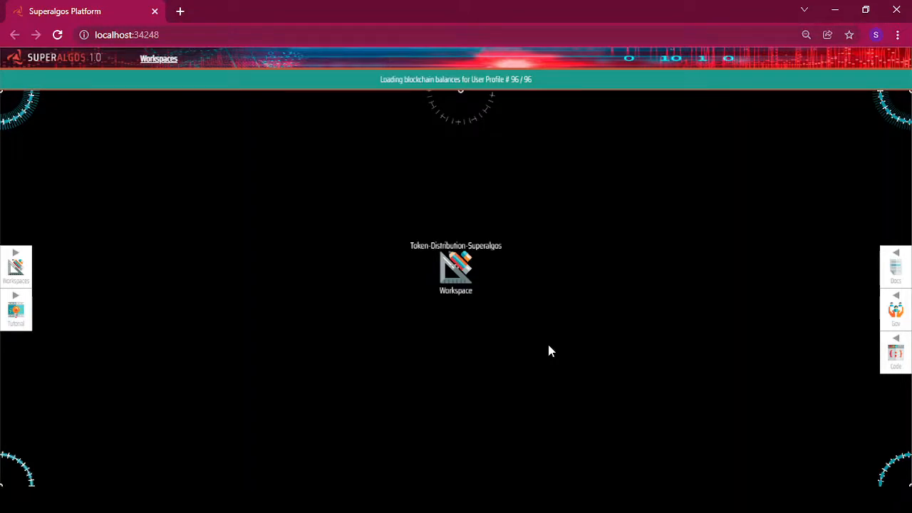
Step: Add a Profile Constructor to the Governance Project and place it to the upper left of the project node
{"action": "mouse_move", "coordinate": [462, 288]}
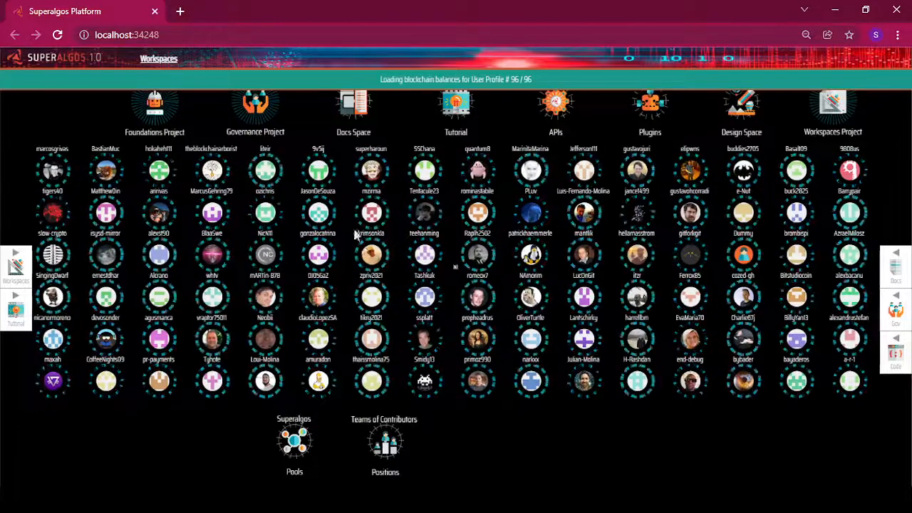
{"action": "left_click", "coordinate": [260, 107]}
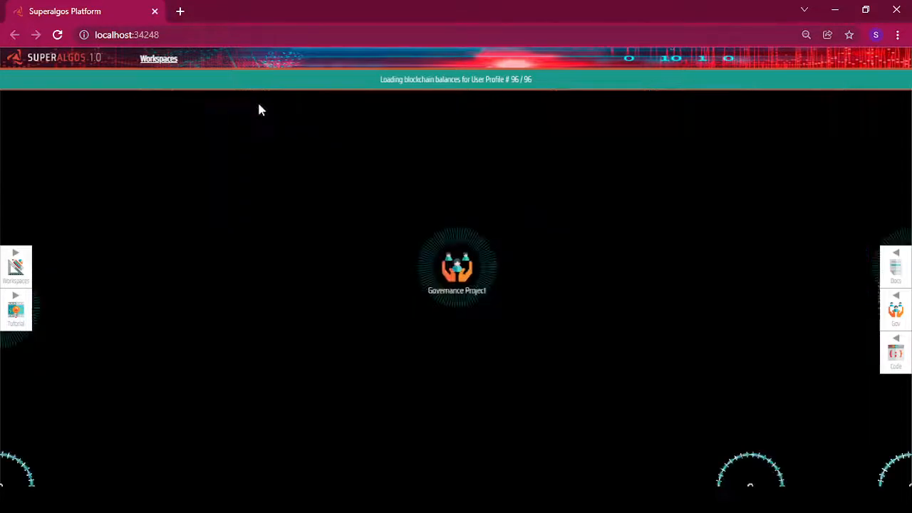
{"action": "mouse_move", "coordinate": [460, 271]}
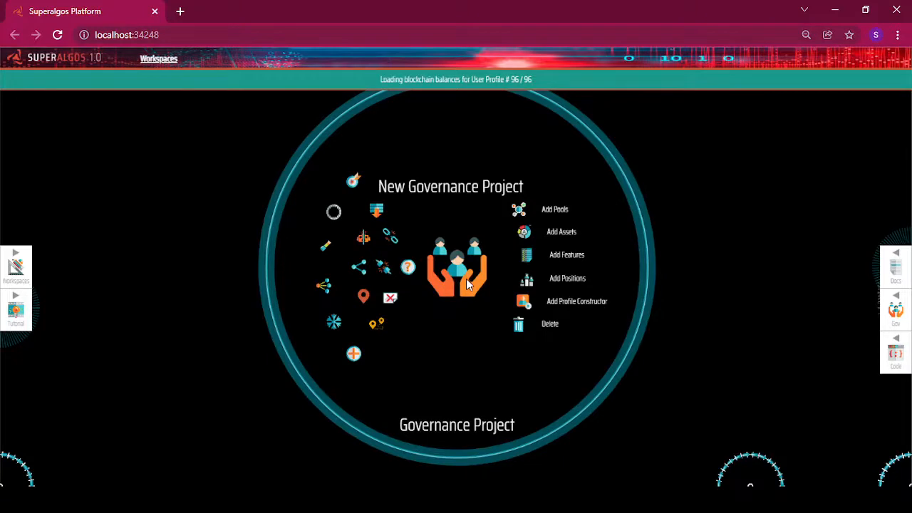
{"action": "left_click", "coordinate": [584, 307]}
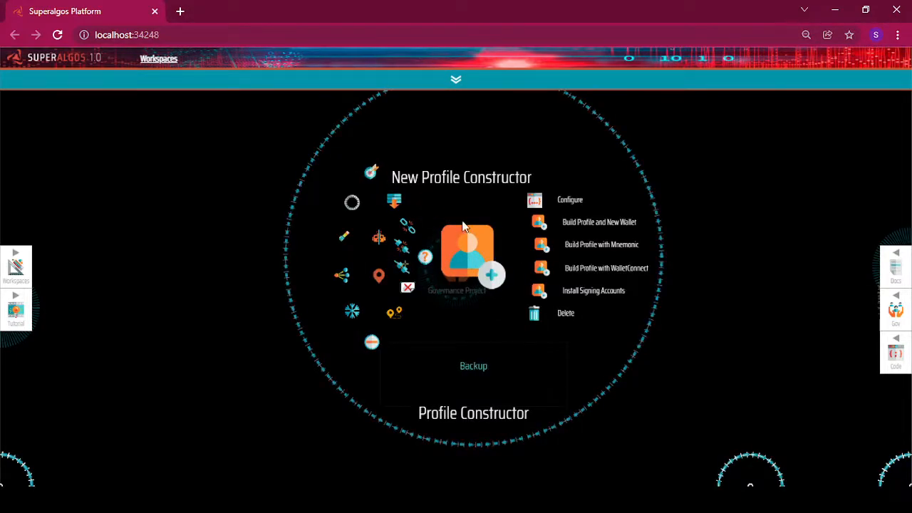
{"action": "left_click_drag", "start_coordinate": [464, 228], "coordinate": [154, 157]}
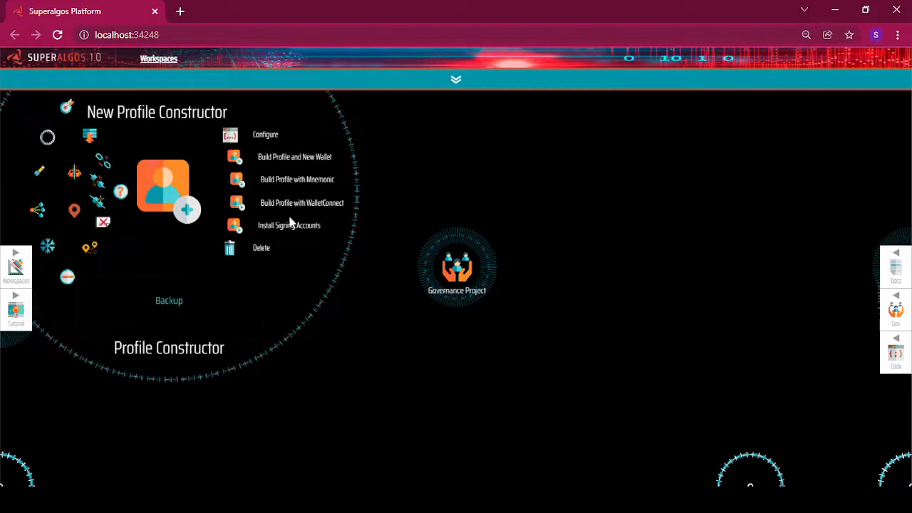
Step: Open the Profile Constructor's configuration for editing at the empty githubUsername value
{"action": "mouse_move", "coordinate": [172, 193]}
{"action": "left_click", "coordinate": [237, 136]}
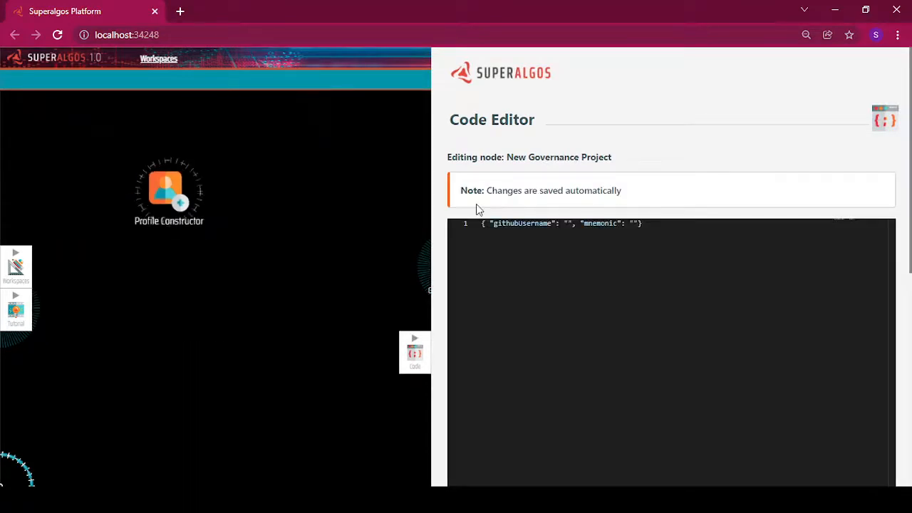
{"action": "left_click", "coordinate": [569, 223]}
{"action": "type", "text": "SA"}
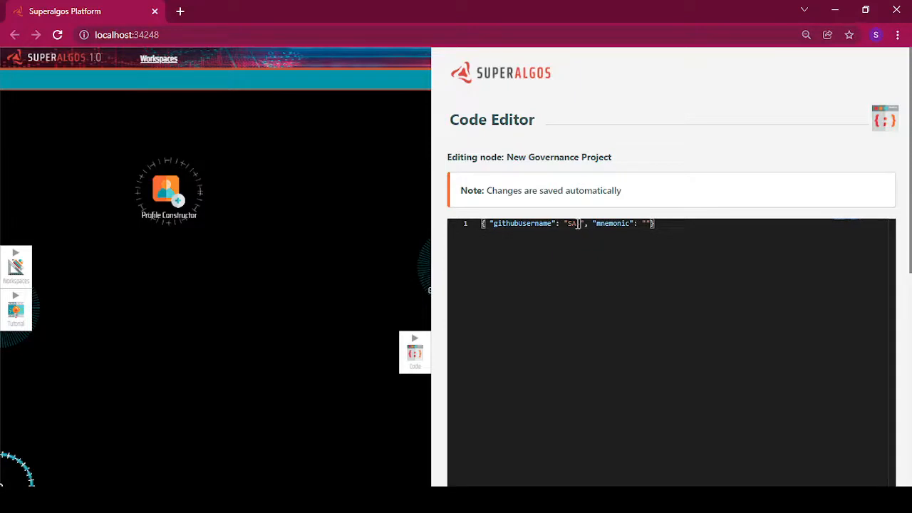
{"action": "type", "text": "_TUTORIA"}
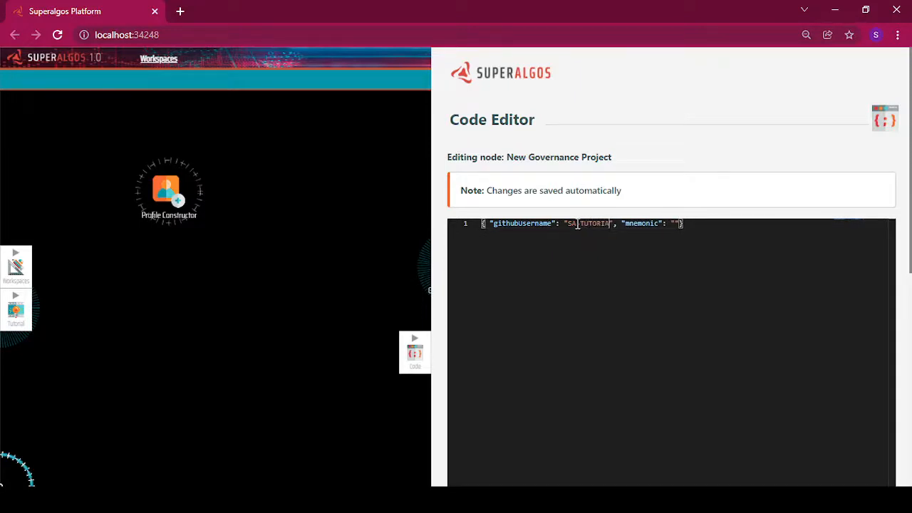
{"action": "key", "text": "BackSpace"}
{"action": "key", "text": "BackSpace"}
{"action": "key", "text": "BackSpace"}
{"action": "key", "text": "BackSpace"}
{"action": "key", "text": "BackSpace"}
{"action": "key", "text": "BackSpace"}
{"action": "key", "text": "BackSpace"}
{"action": "key", "text": "BackSpace"}
{"action": "key", "text": "BackSpace"}
{"action": "key", "text": "BackSpace"}
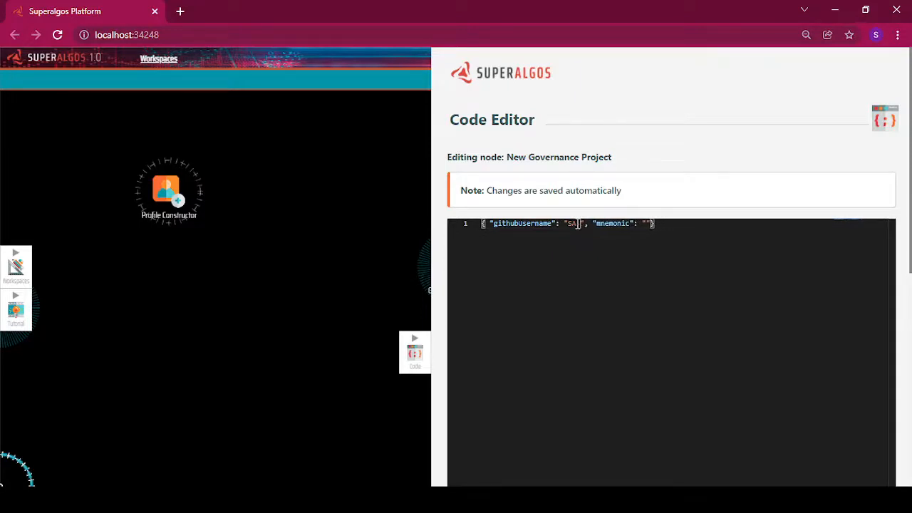
Step: Set githubUsername to "sa-tutorial" in the Profile Constructor's configuration and close the editor
{"action": "type", "text": "sa"}
{"action": "type", "text": "_"}
{"action": "type", "text": "tutorial"}
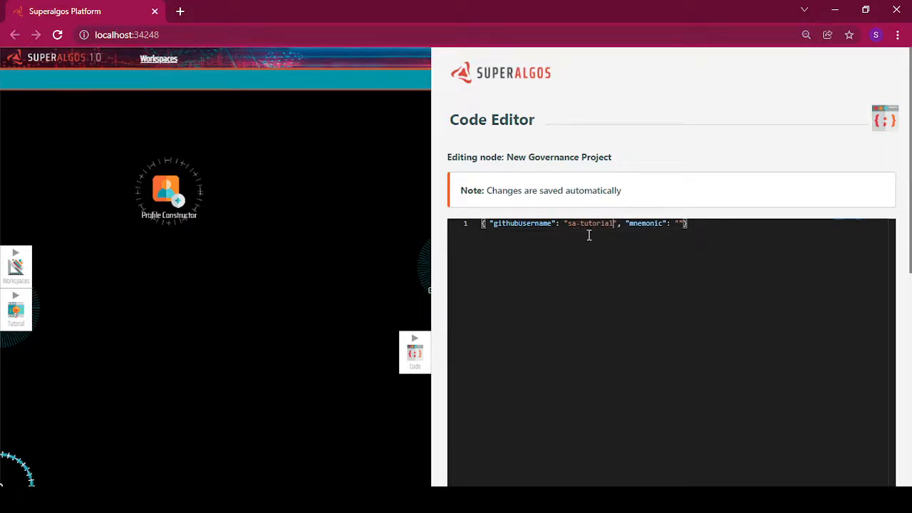
{"action": "left_click", "coordinate": [415, 341]}
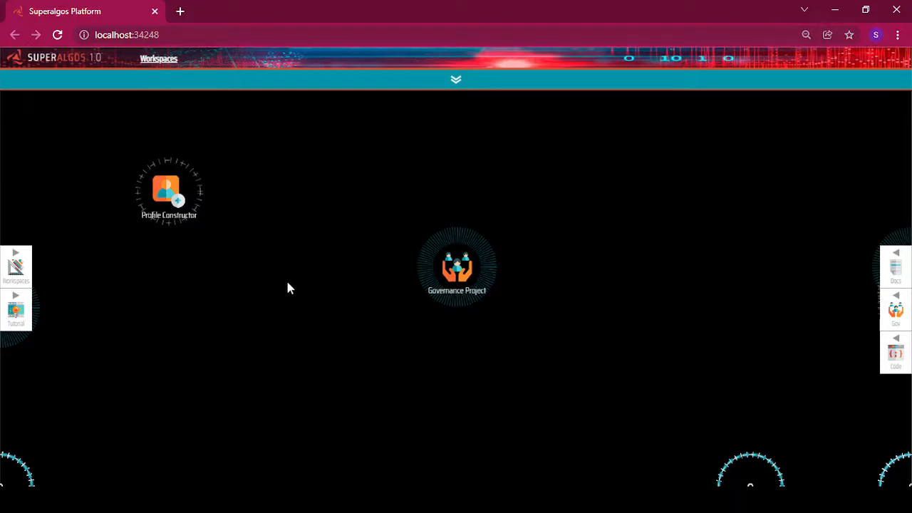
Step: Build the user profile together with a new wallet from the Profile Constructor
{"action": "mouse_move", "coordinate": [186, 208]}
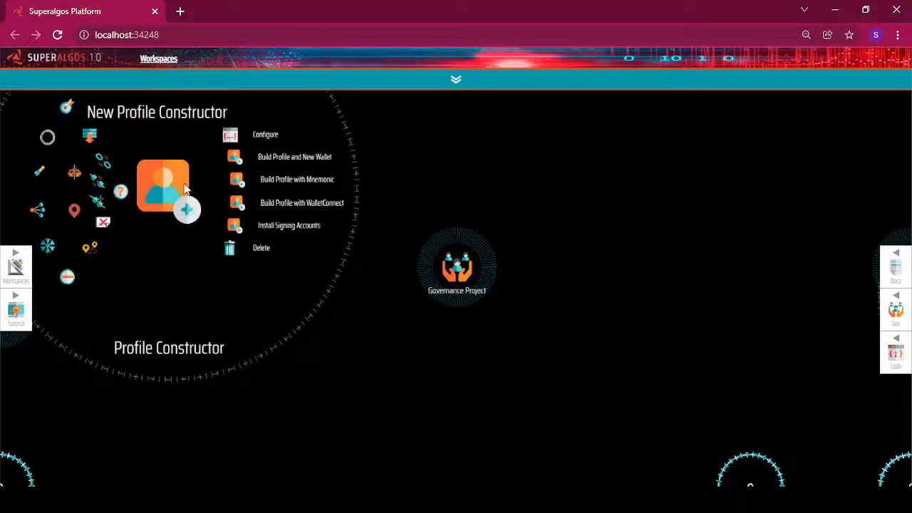
{"action": "left_click", "coordinate": [240, 162]}
{"action": "left_click", "coordinate": [240, 162]}
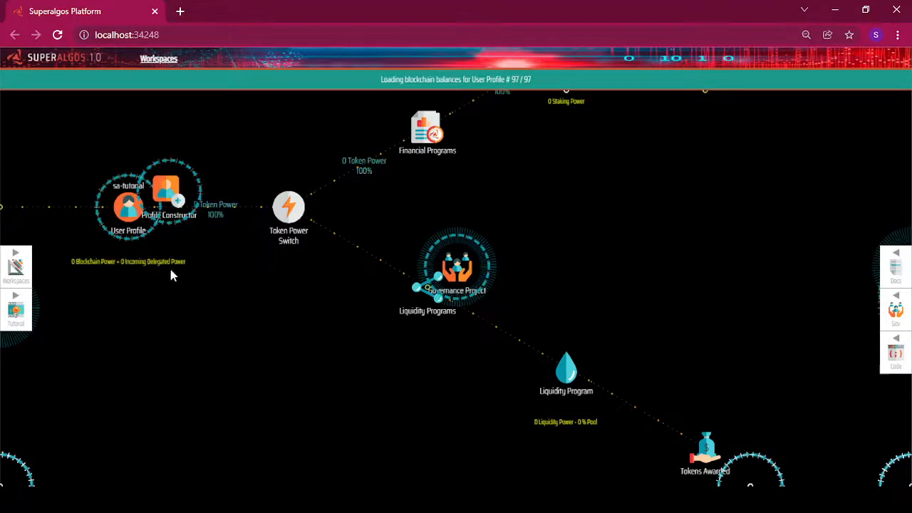
Step: Pin the sa-tutorial User Profile and move it beside the Governance Project node
{"action": "mouse_move", "coordinate": [128, 207]}
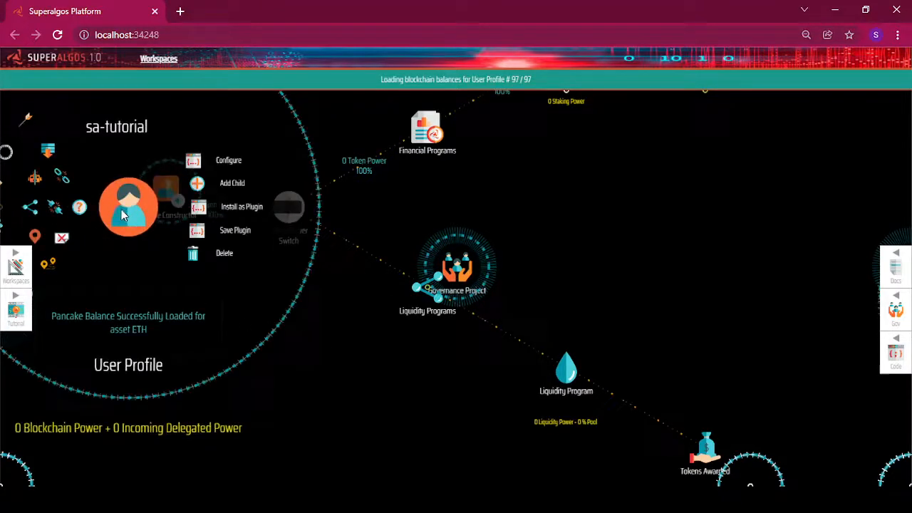
{"action": "left_click", "coordinate": [23, 121]}
{"action": "left_click_drag", "start_coordinate": [168, 246], "coordinate": [486, 268]}
{"action": "mouse_move", "coordinate": [476, 271]}
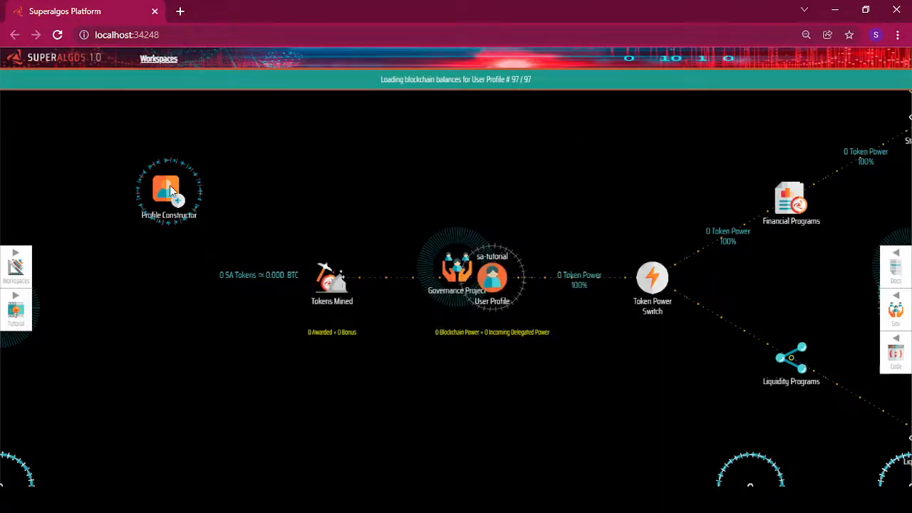
Step: Select the Profile Constructor's entire configuration, including the wallet address and private key, and close the editor
{"action": "mouse_move", "coordinate": [169, 185]}
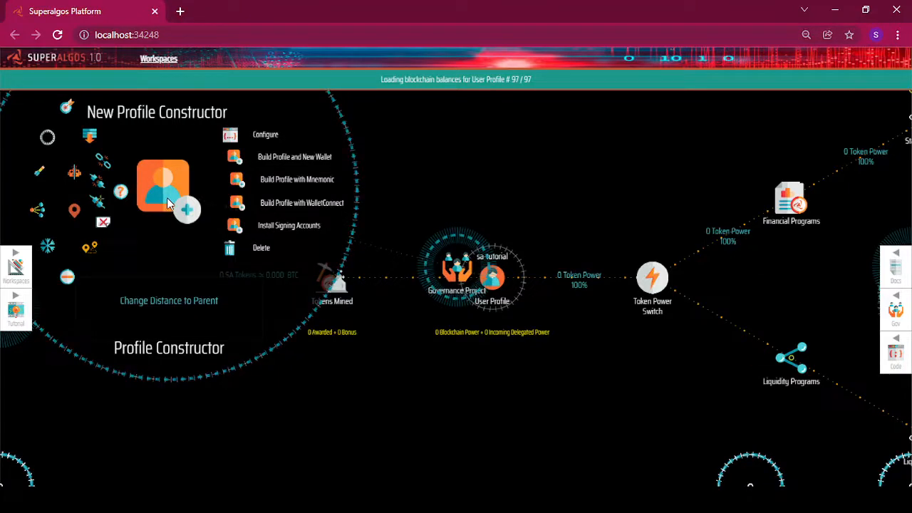
{"action": "mouse_move", "coordinate": [508, 285]}
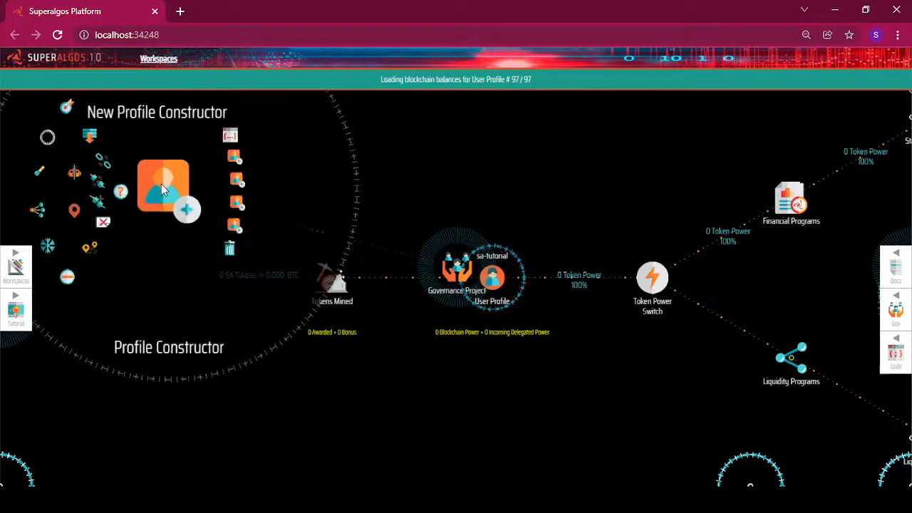
{"action": "left_click", "coordinate": [238, 144]}
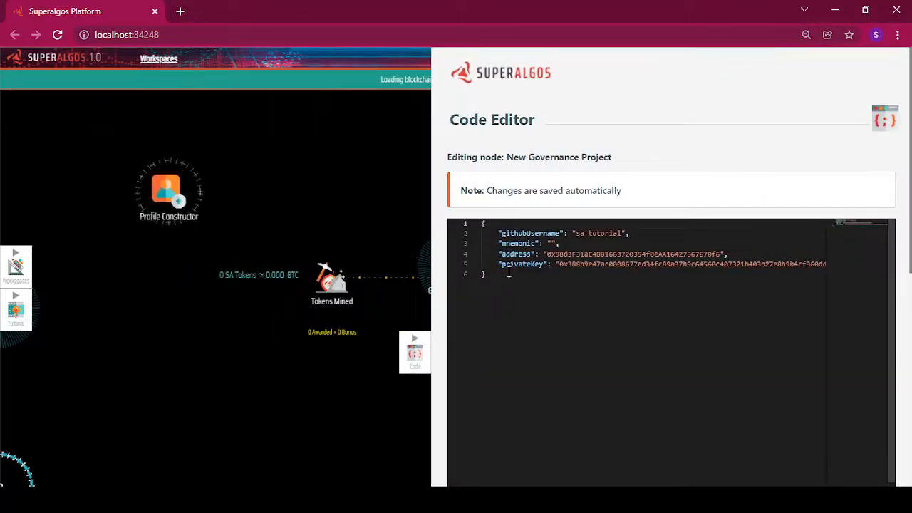
{"action": "left_click_drag", "start_coordinate": [485, 273], "coordinate": [447, 223]}
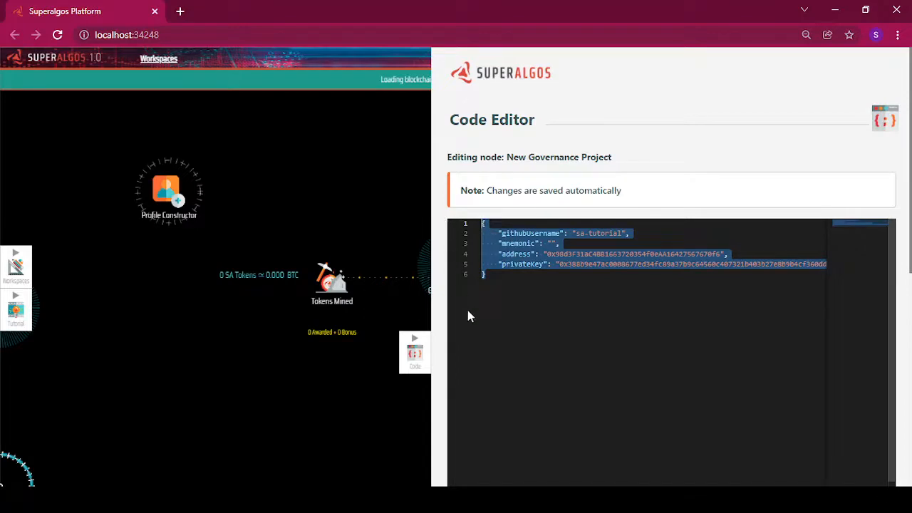
{"action": "left_click", "coordinate": [419, 342]}
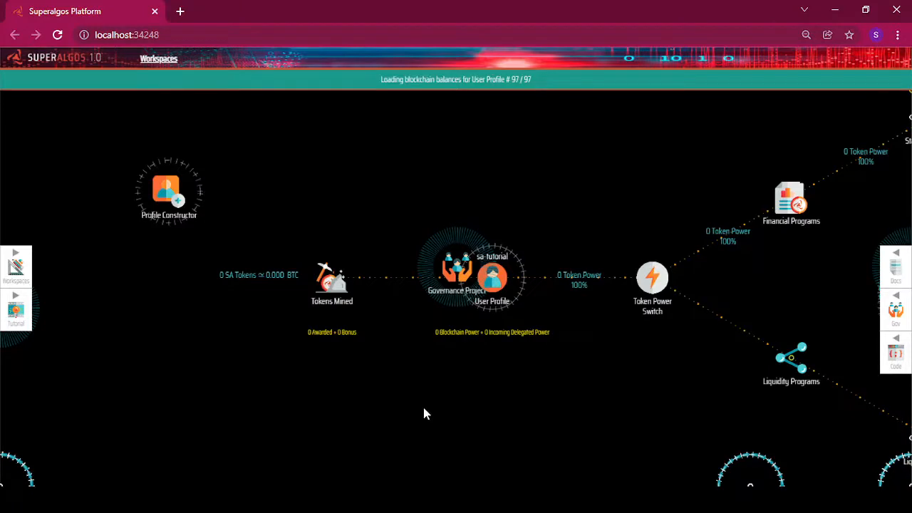
Step: Delete the Profile Constructor and move the sa-tutorial User Profile farther to the right of the Governance Project
{"action": "mouse_move", "coordinate": [165, 203]}
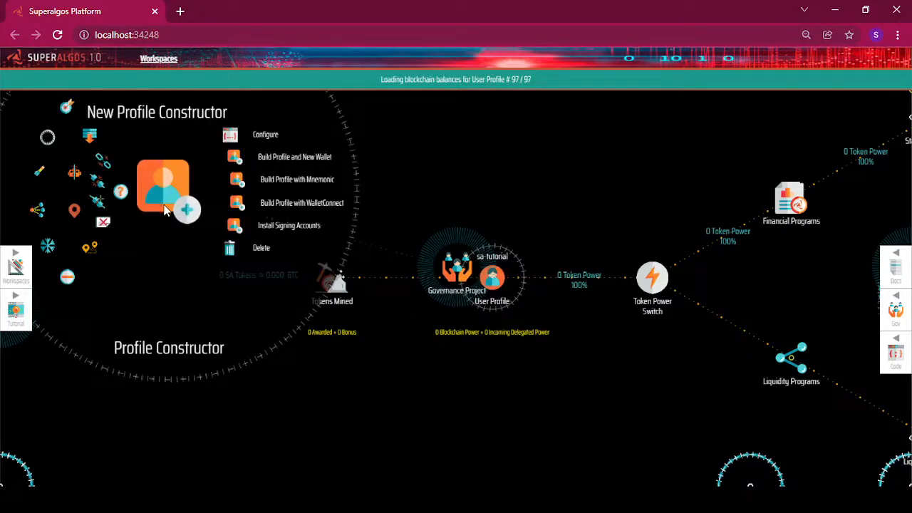
{"action": "left_click", "coordinate": [231, 255]}
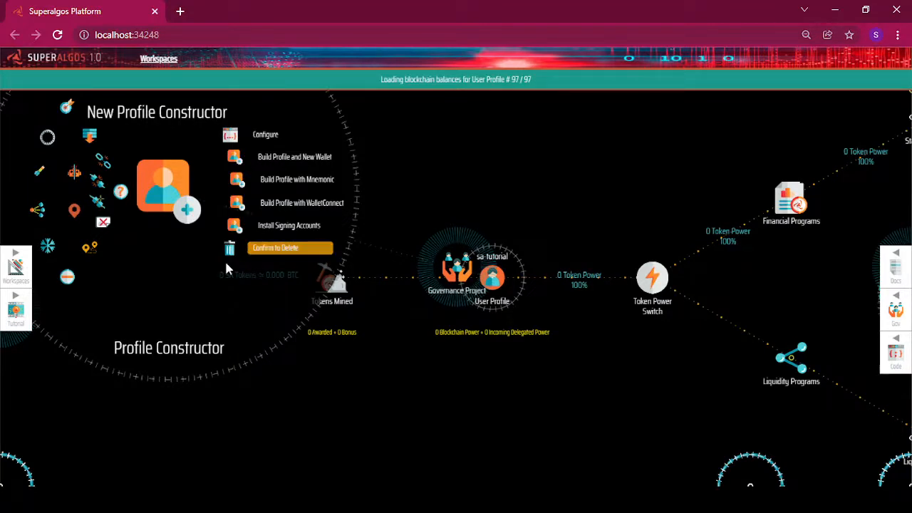
{"action": "left_click", "coordinate": [230, 250]}
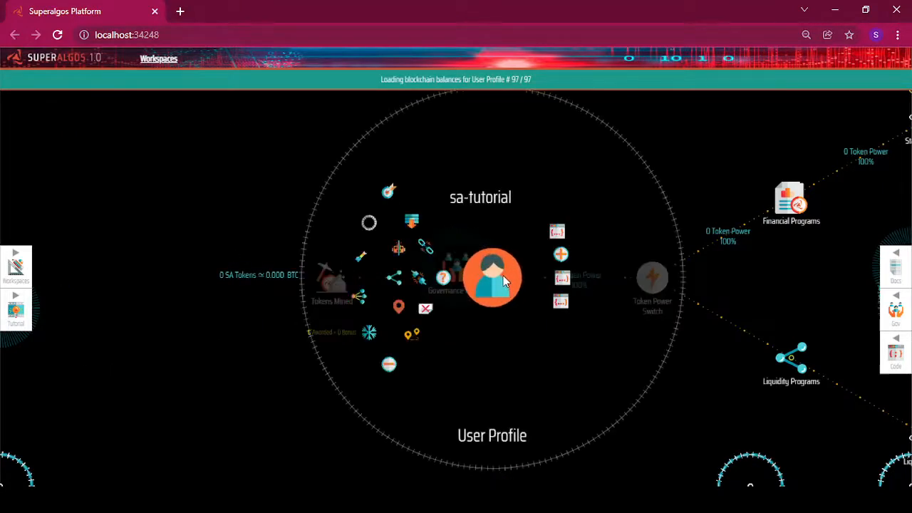
{"action": "left_click_drag", "start_coordinate": [503, 277], "coordinate": [610, 277]}
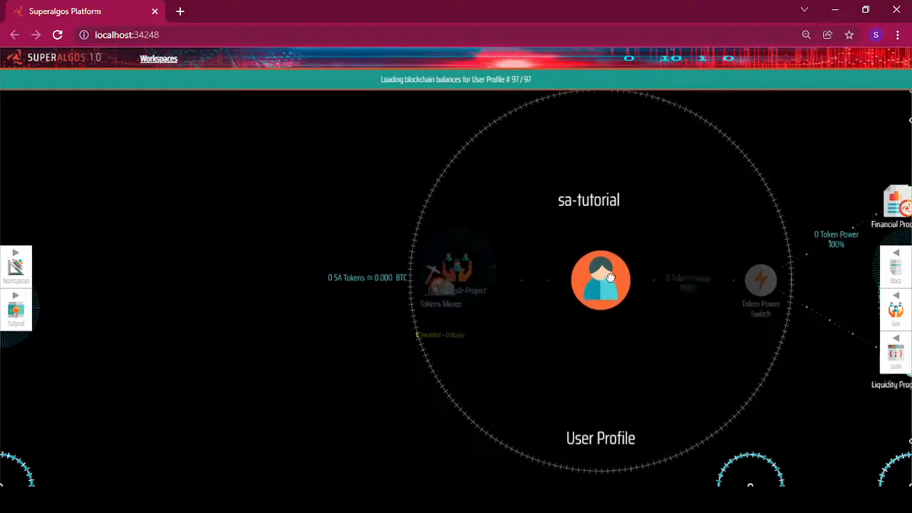
{"action": "mouse_move", "coordinate": [610, 278]}
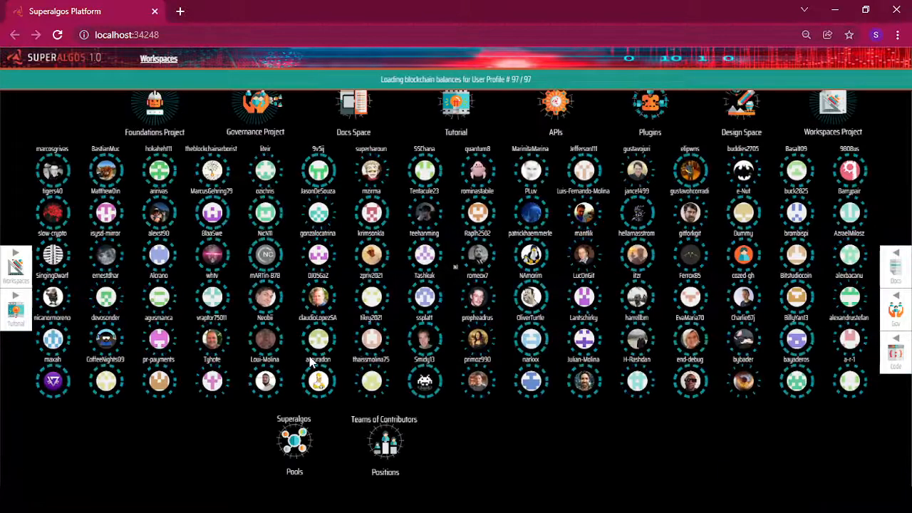
Step: Go to the APIs node and expand it to reveal its Github API and Web3 API children
{"action": "left_click", "coordinate": [559, 108]}
{"action": "mouse_move", "coordinate": [457, 269]}
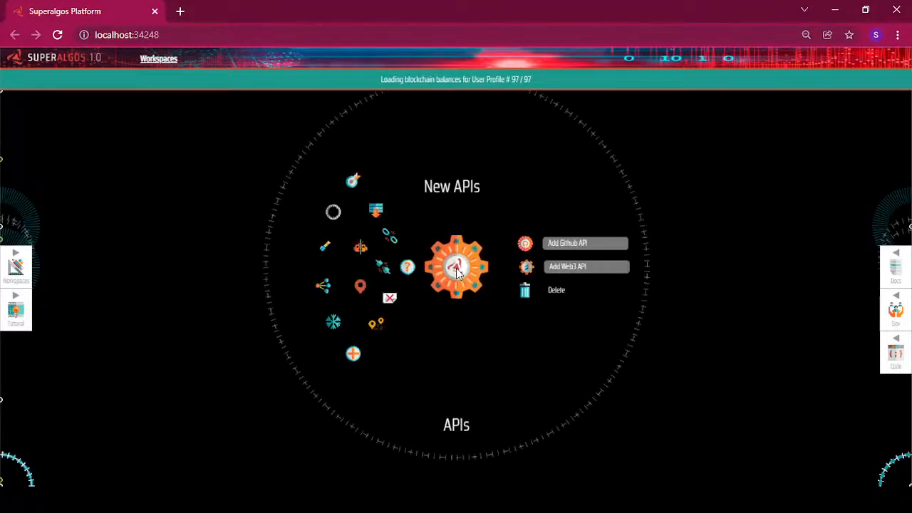
{"action": "left_click", "coordinate": [352, 355]}
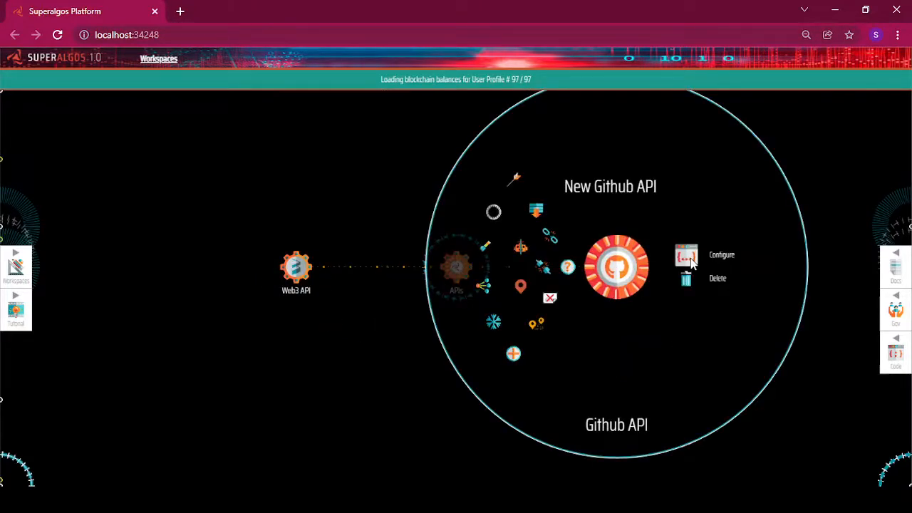
Step: Configure the Github API node with the GitHub username and paste the access token into the token value
{"action": "left_click", "coordinate": [691, 262]}
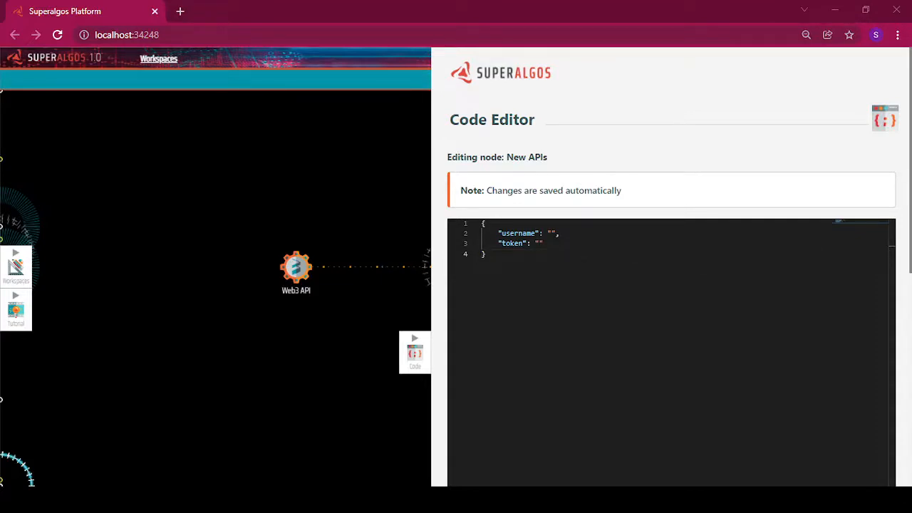
{"action": "left_click", "coordinate": [552, 234]}
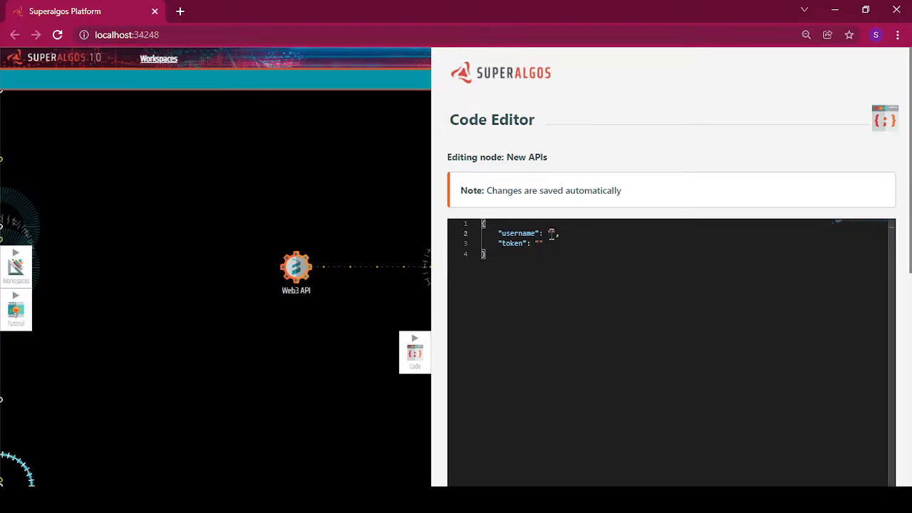
{"action": "type", "text": "sa-tutor\","}
{"action": "left_click", "coordinate": [538, 244]}
{"action": "key", "text": "ctrl+v"}
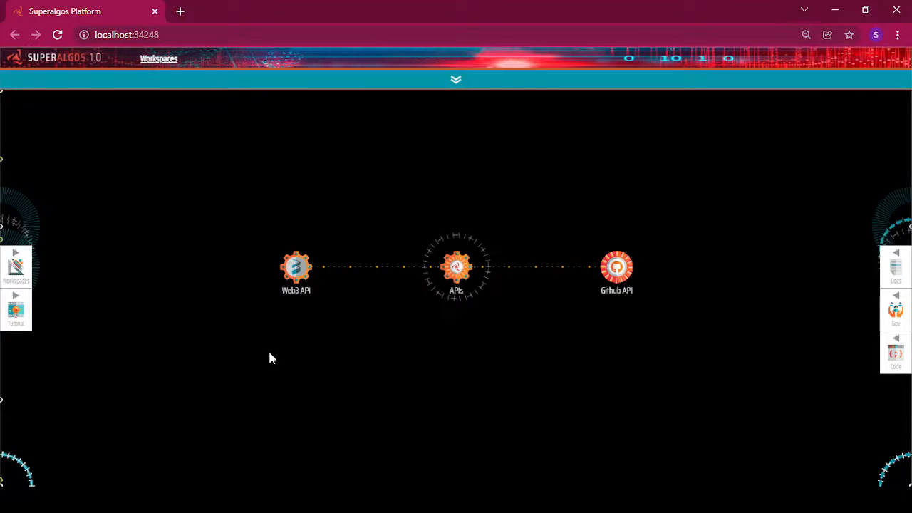
Step: Return to the Governance Project and save the sa-tutorial User Profile as a plugin
{"action": "mouse_move", "coordinate": [296, 269]}
{"action": "right_click", "coordinate": [527, 354]}
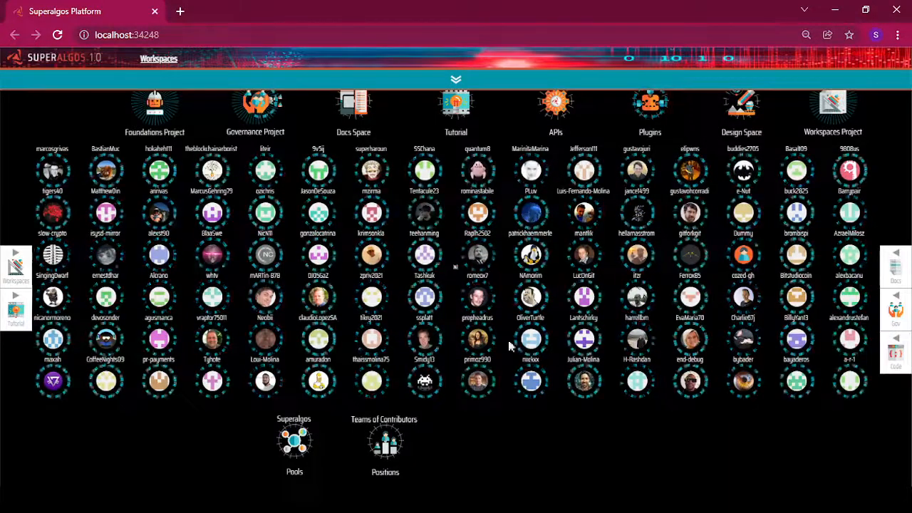
{"action": "left_click", "coordinate": [262, 108]}
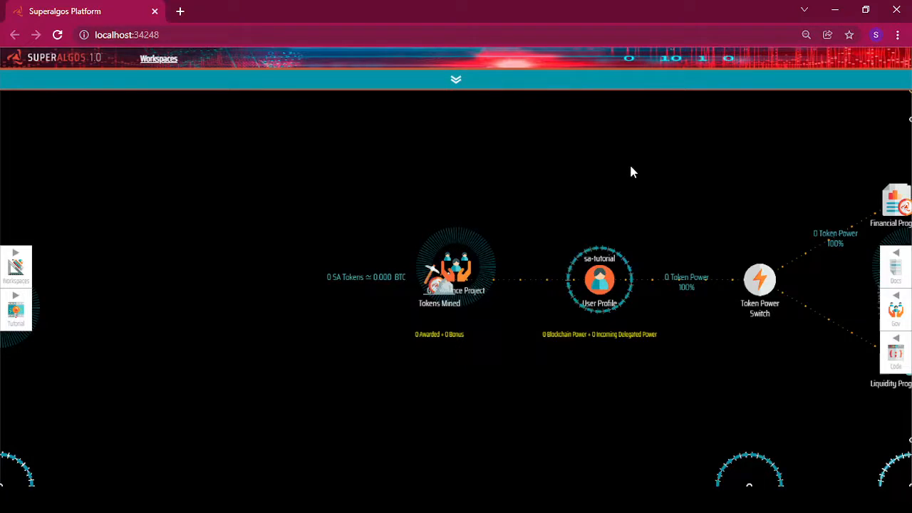
{"action": "mouse_move", "coordinate": [596, 298]}
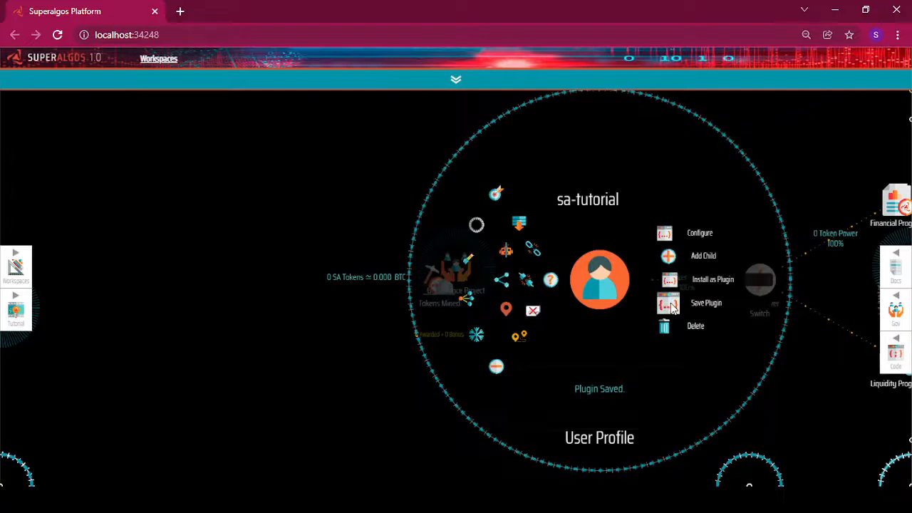
{"action": "left_click", "coordinate": [672, 305]}
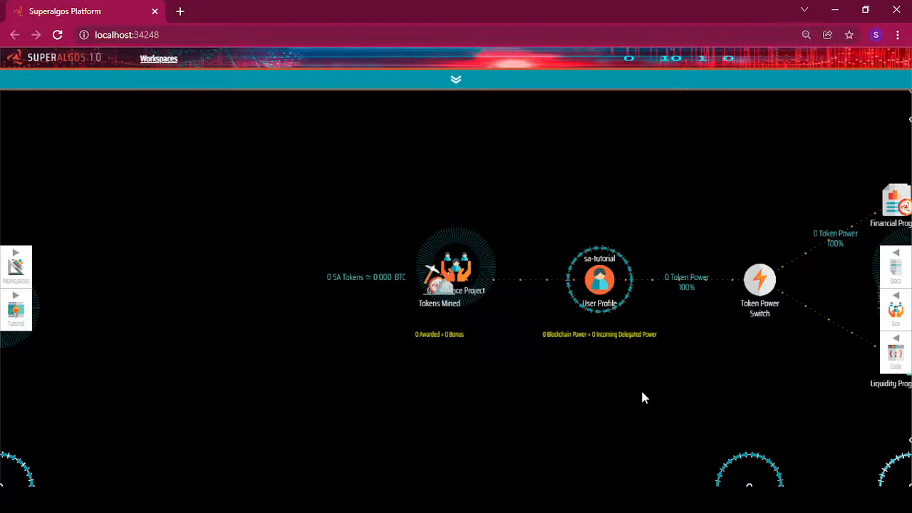
Step: Run the command "app.contribute new user profile" in the Docs search field, close the Docs, and return to the workspace overview
{"action": "left_click", "coordinate": [896, 269]}
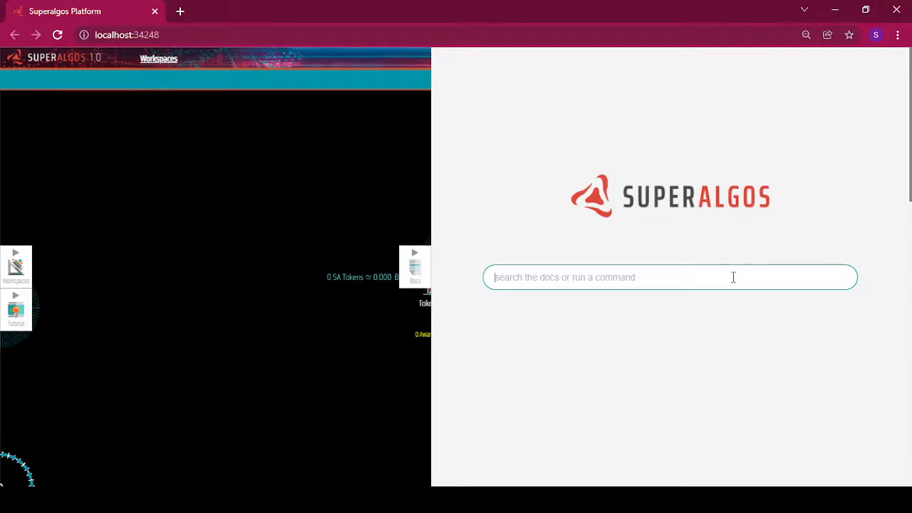
{"action": "type", "text": "app"}
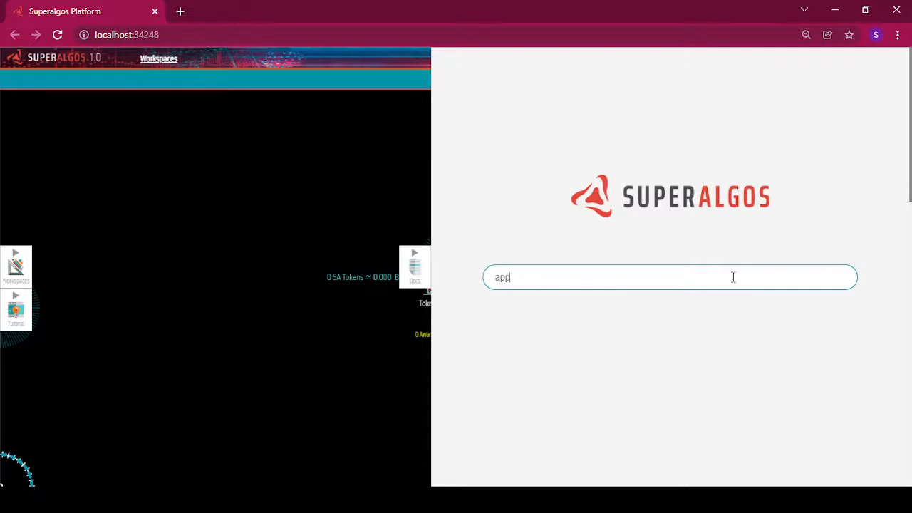
{"action": "type", "text": ".contribute new user profile"}
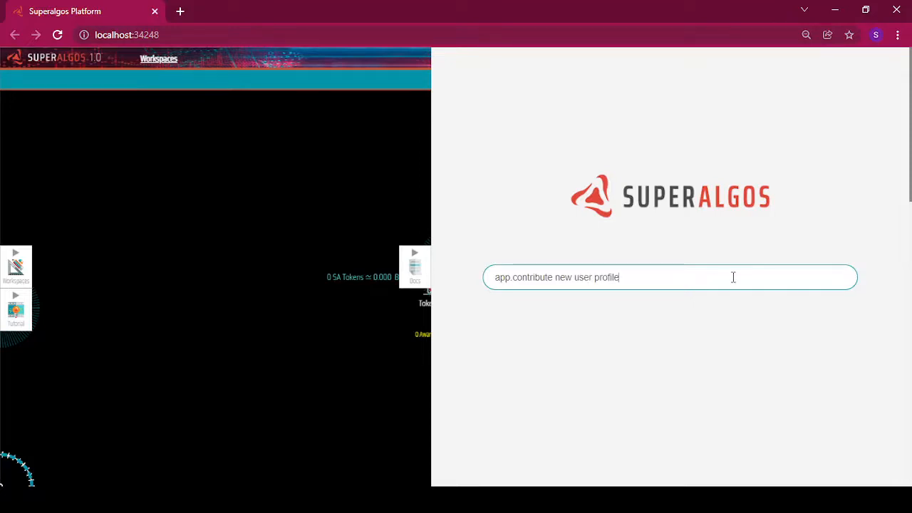
{"action": "key", "text": "Return"}
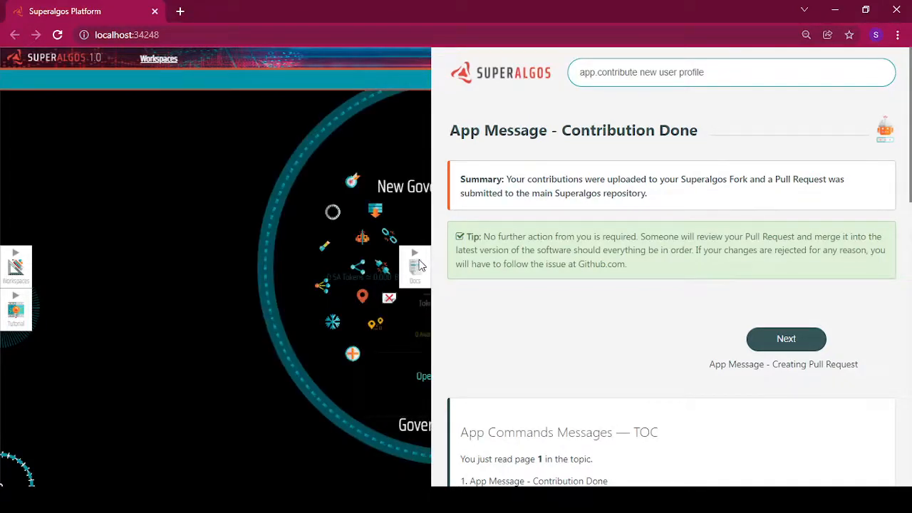
{"action": "left_click", "coordinate": [419, 264]}
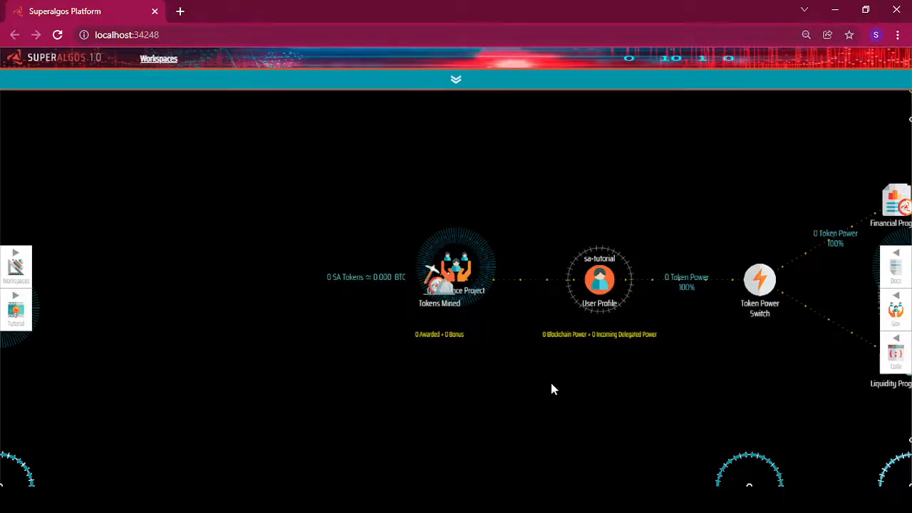
{"action": "scroll", "coordinate": [552, 384], "scroll_direction": "down", "scroll_amount": 3}
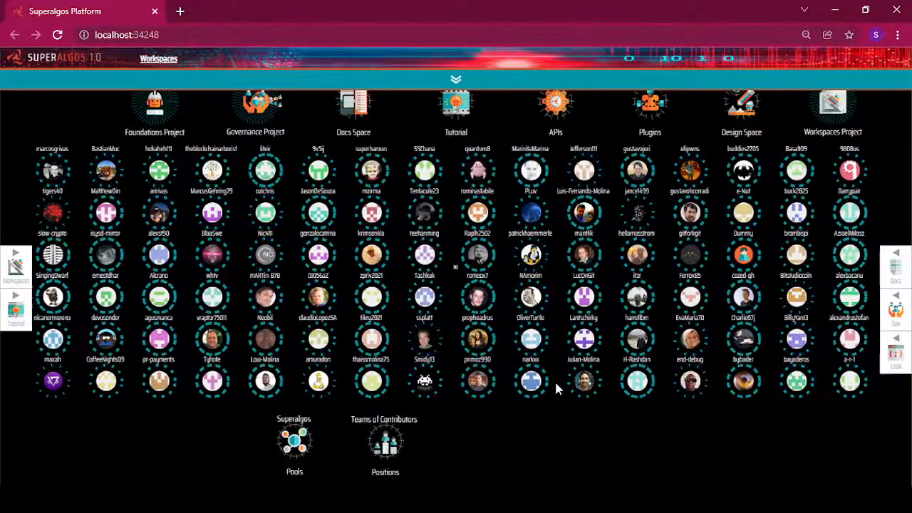